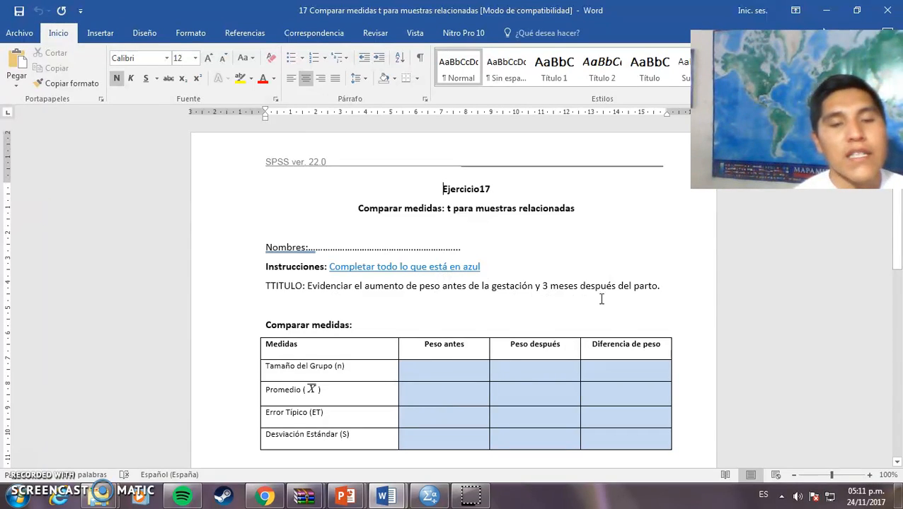
- Switch from the Word worksheet to the SPSS data editor and widen the PesoAntes and PesoDespués columns to fit their names
drag(895, 247, 896, 327)
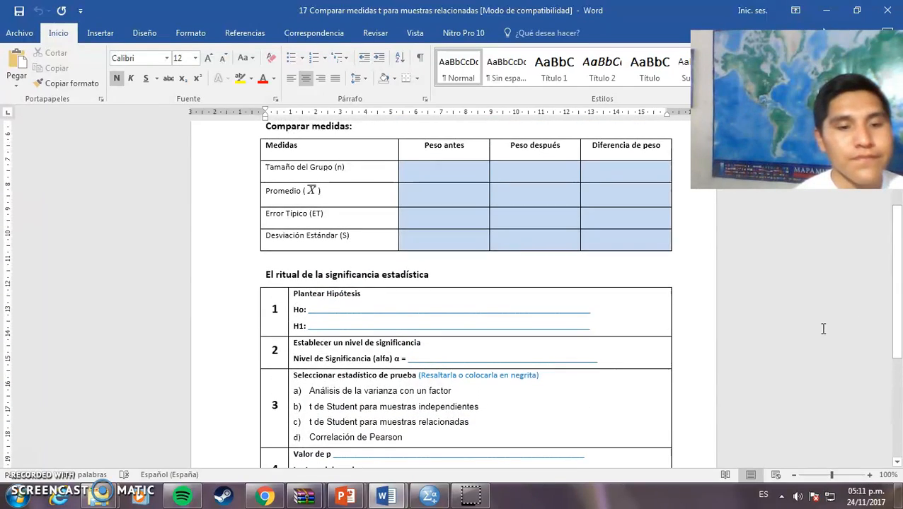
click(428, 498)
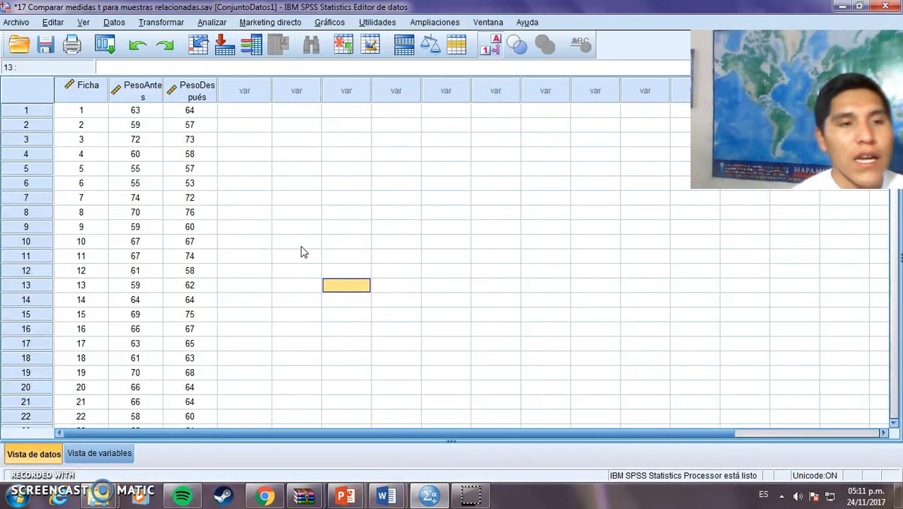
drag(162, 88, 204, 88)
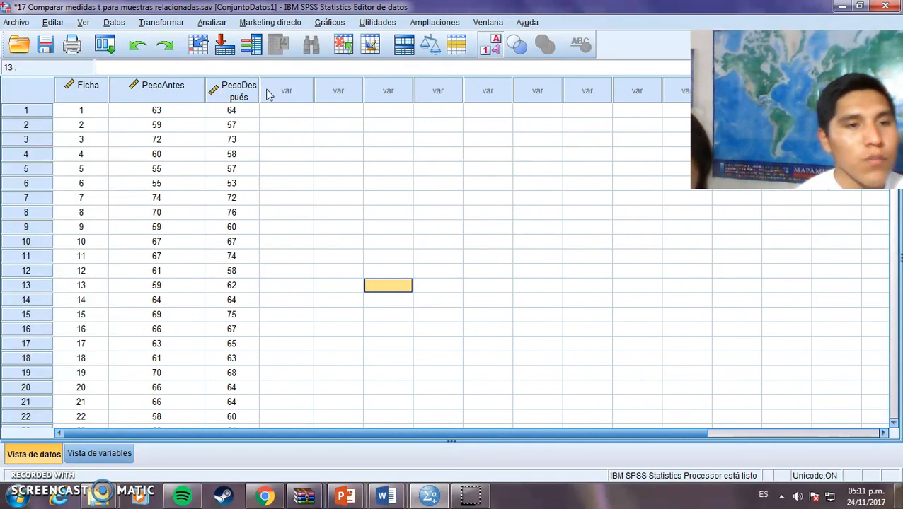
click(268, 92)
drag(259, 89, 294, 84)
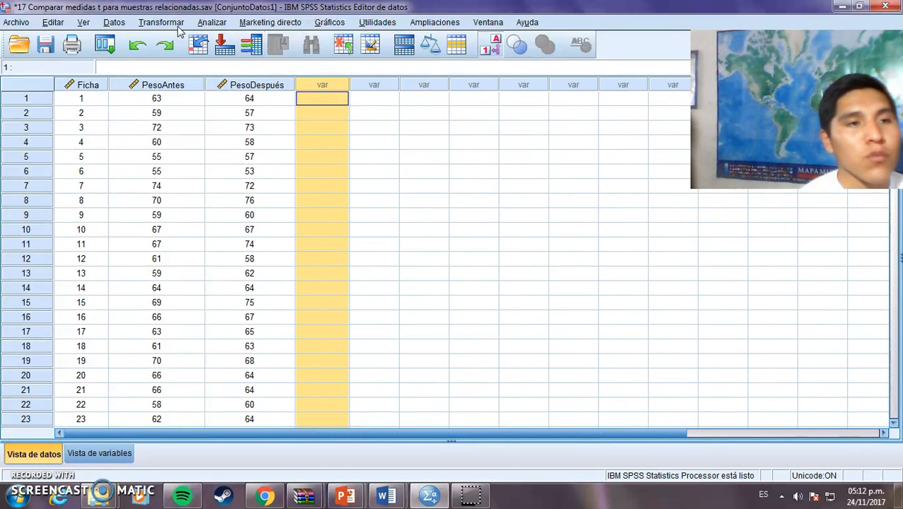
- Compute a new variable named diferencia as PesoDespués - PesoAntes
click(178, 29)
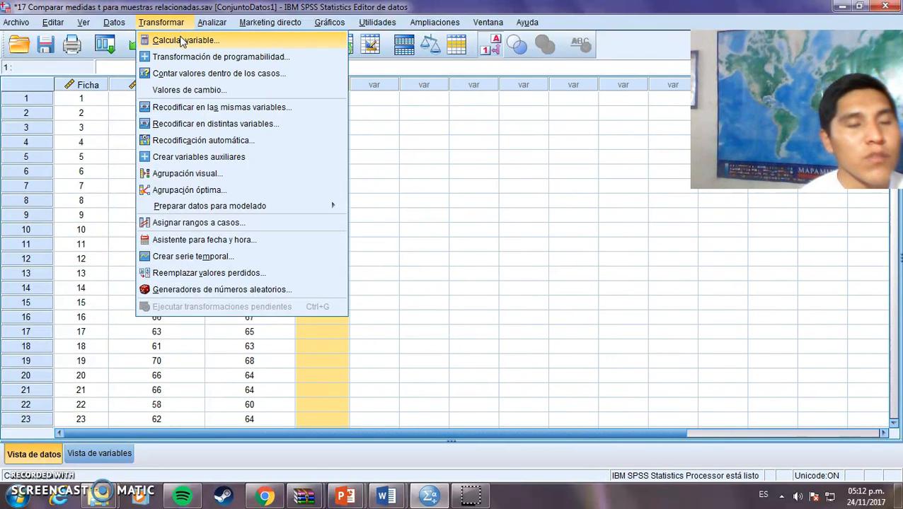
click(183, 39)
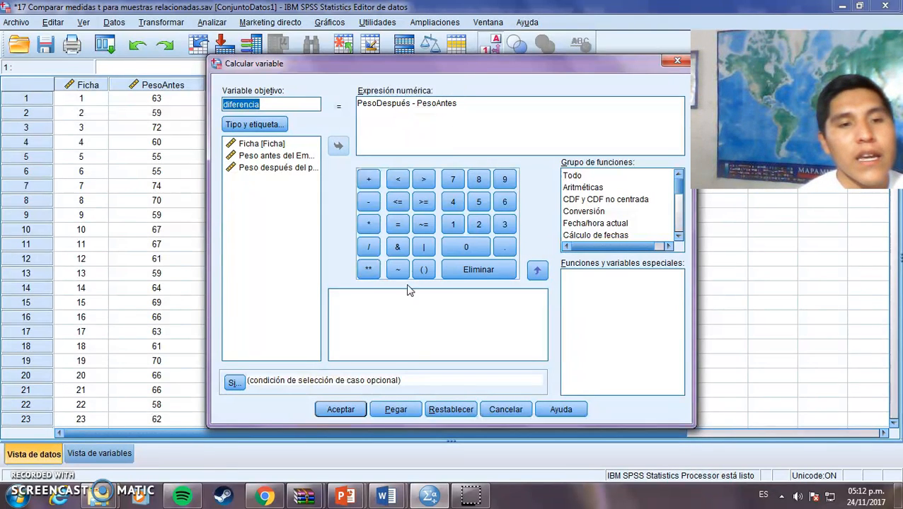
click(334, 411)
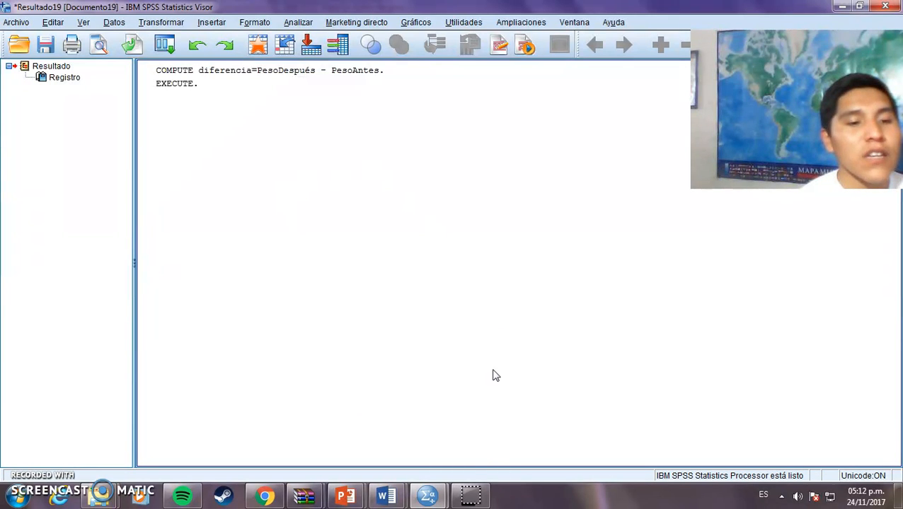
- Run Frequencies with diferencia added to the two weight variables, using mean, standard deviation and standard error of the mean
mouse_move(433, 496)
click(391, 436)
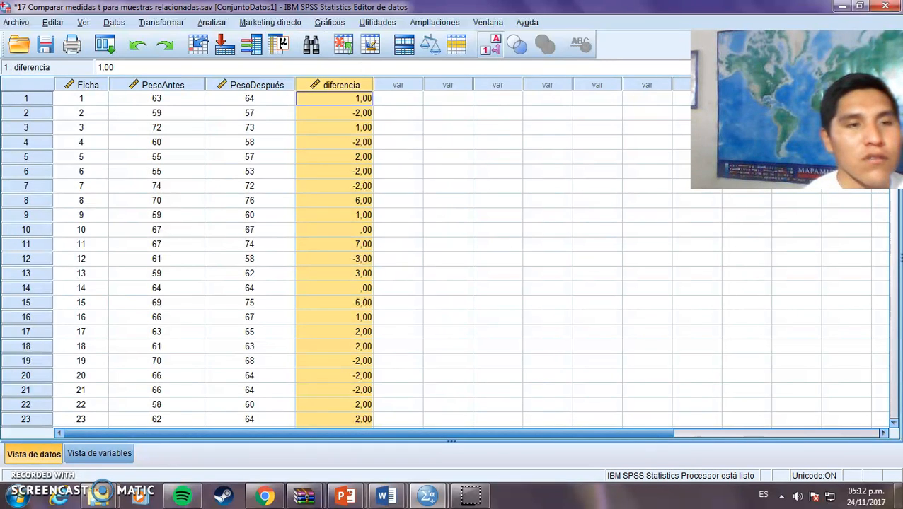
click(205, 22)
mouse_move(246, 60)
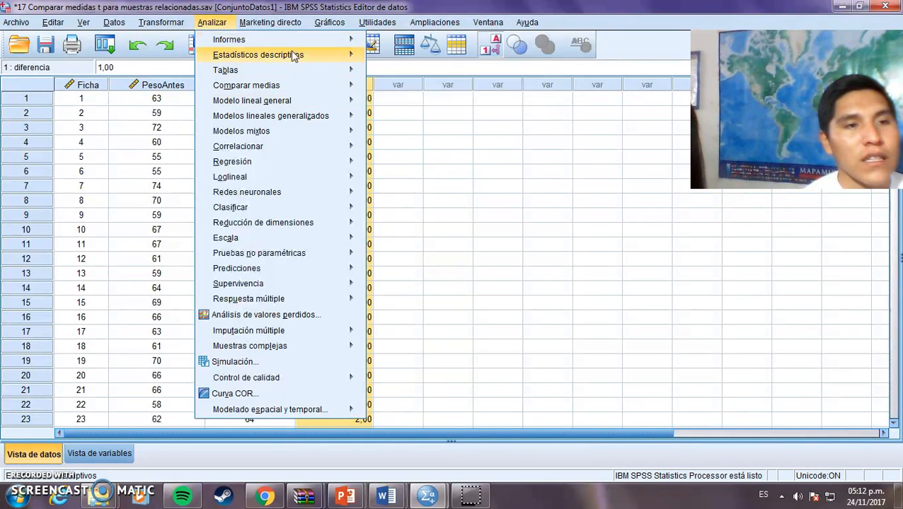
mouse_move(346, 57)
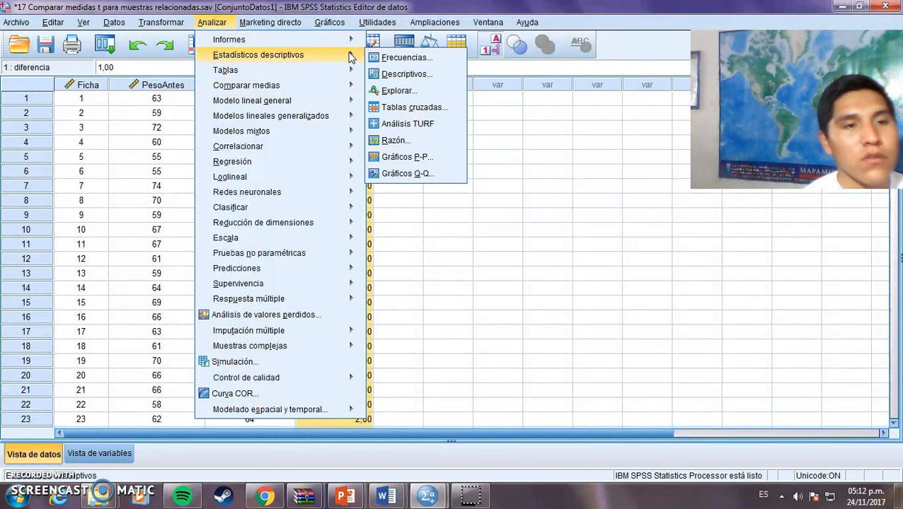
click(404, 58)
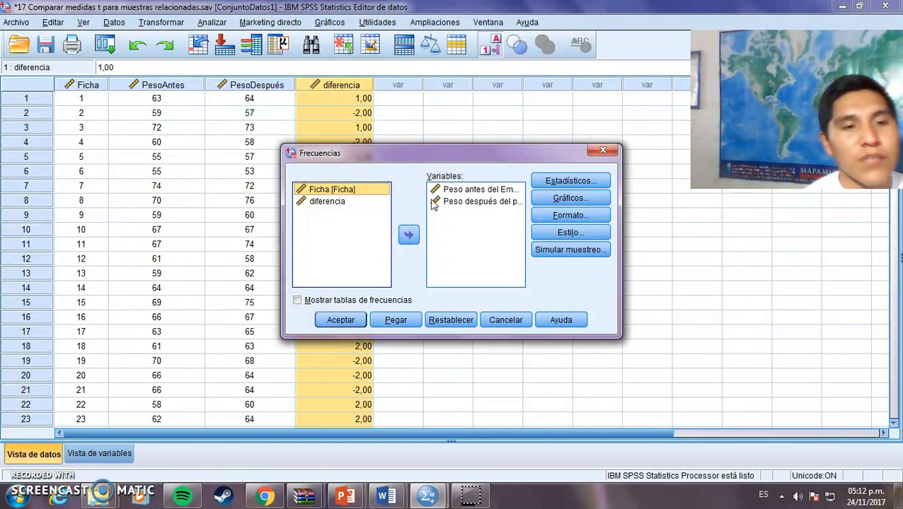
click(362, 203)
click(408, 236)
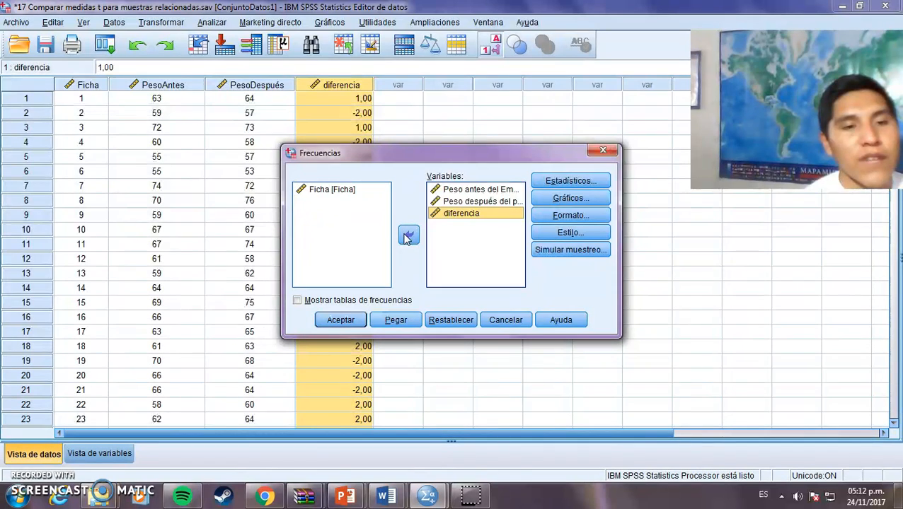
click(566, 181)
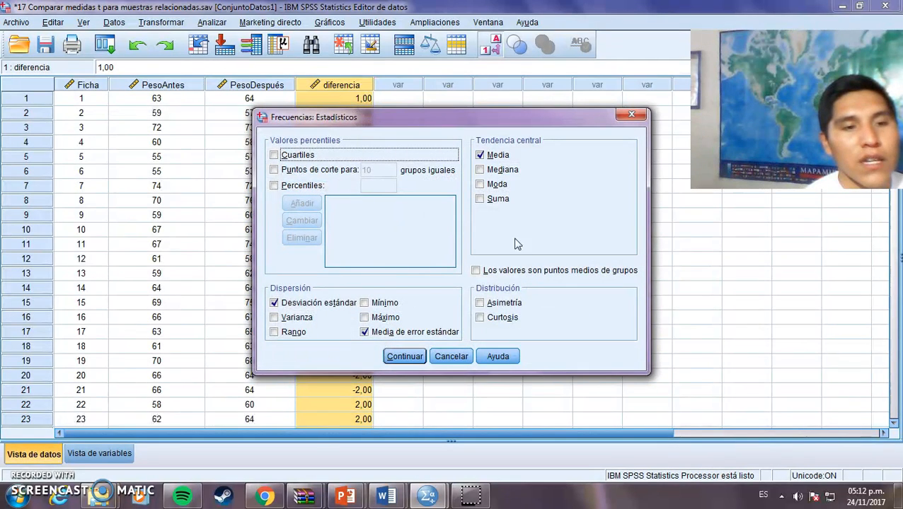
click(401, 360)
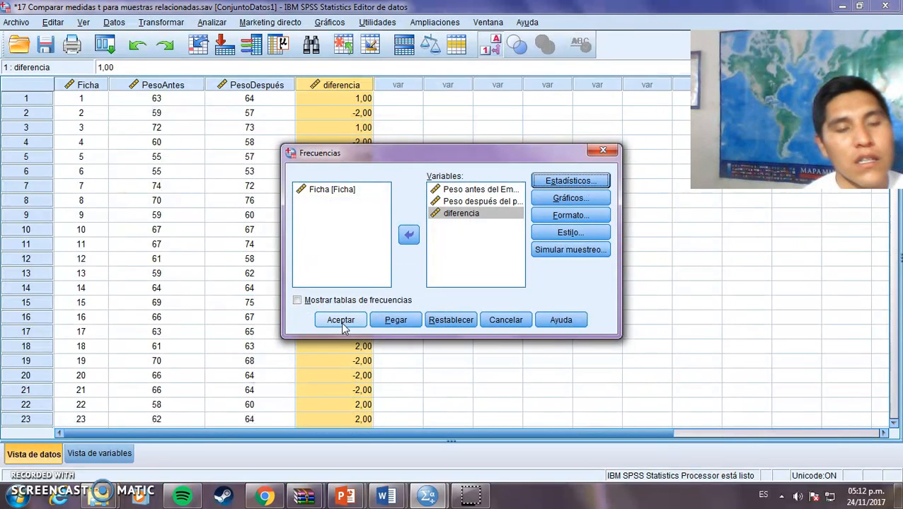
click(344, 327)
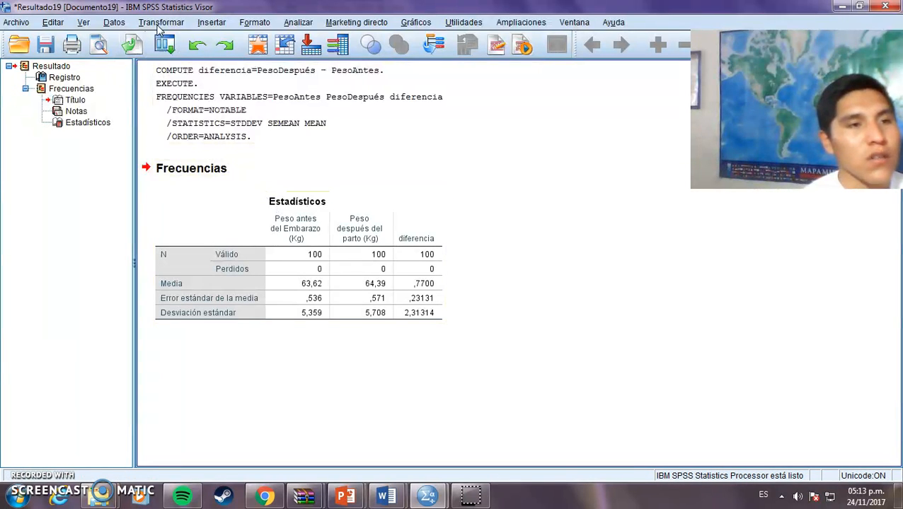
- Run Explore with diferencia as the dependent variable, including the stem-and-leaf plot and normality plots with tests
mouse_move(427, 495)
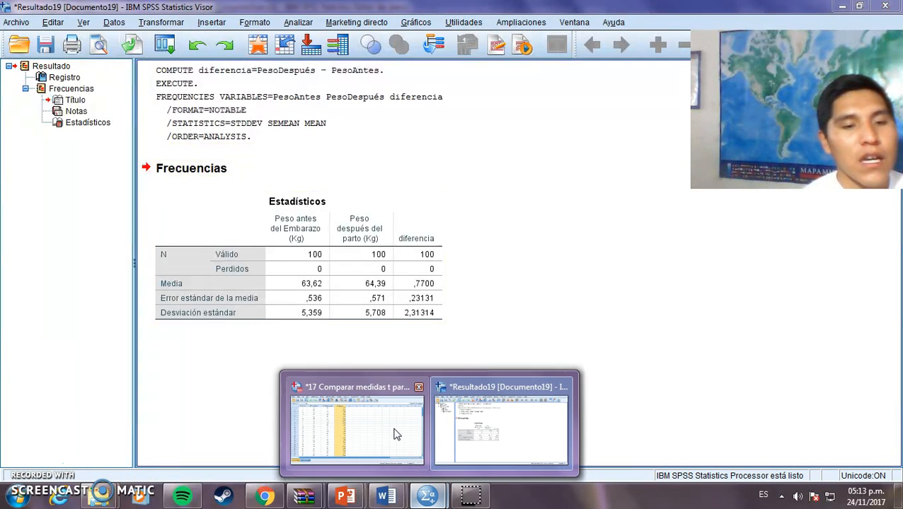
click(391, 430)
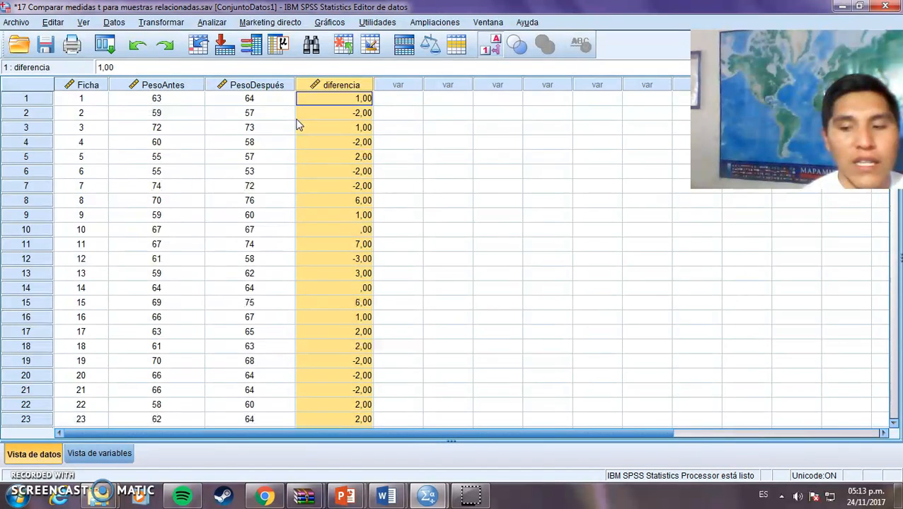
click(214, 23)
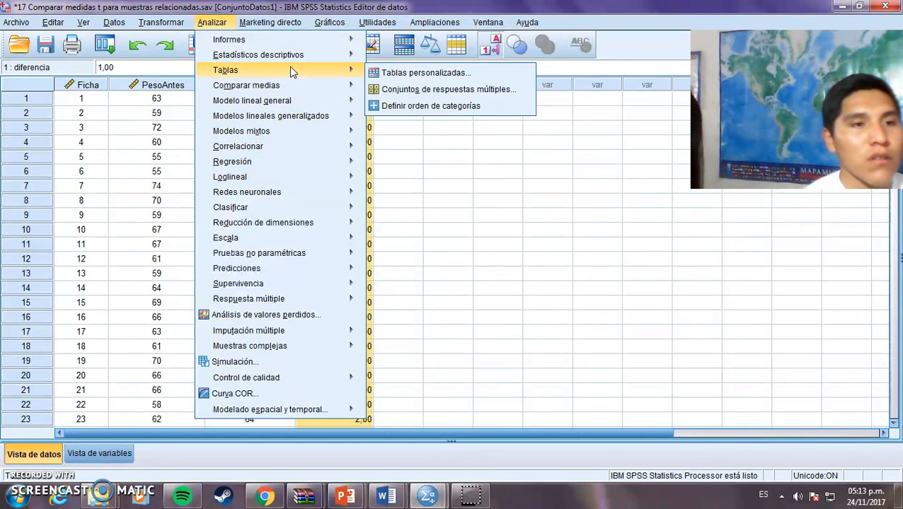
mouse_move(298, 59)
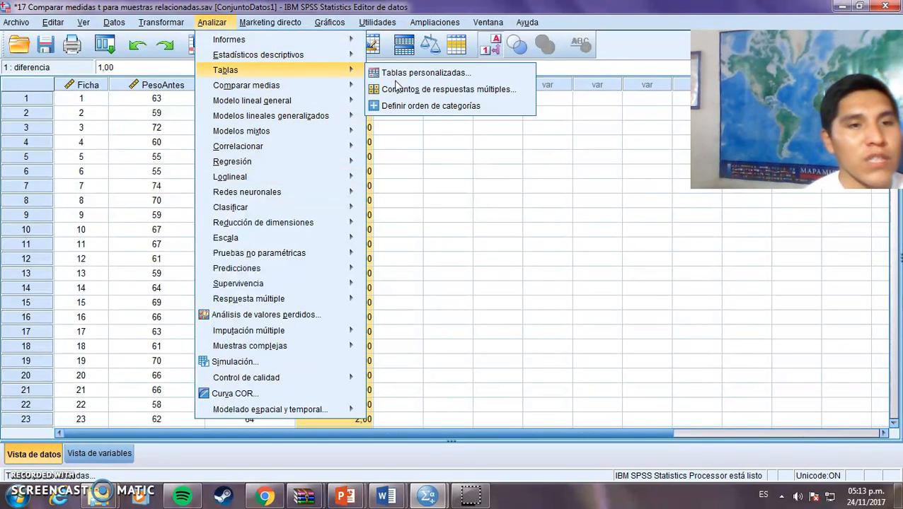
click(394, 91)
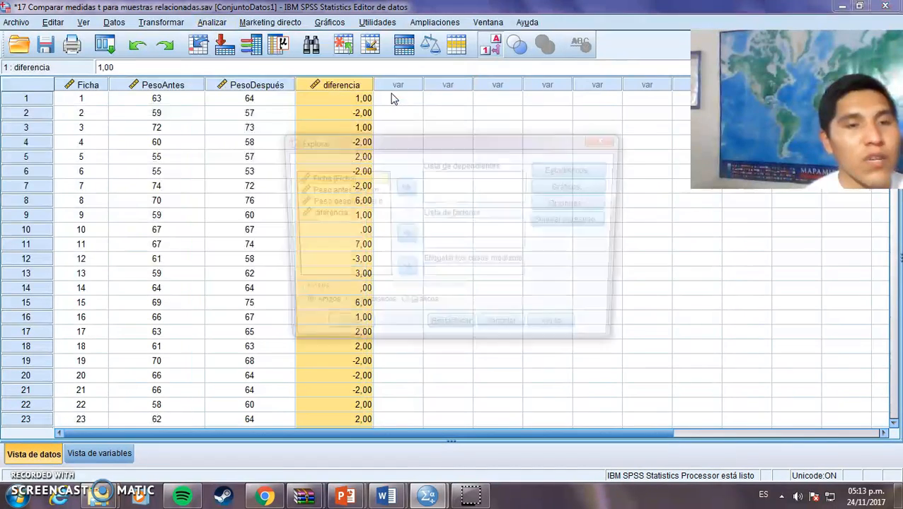
click(327, 215)
click(402, 189)
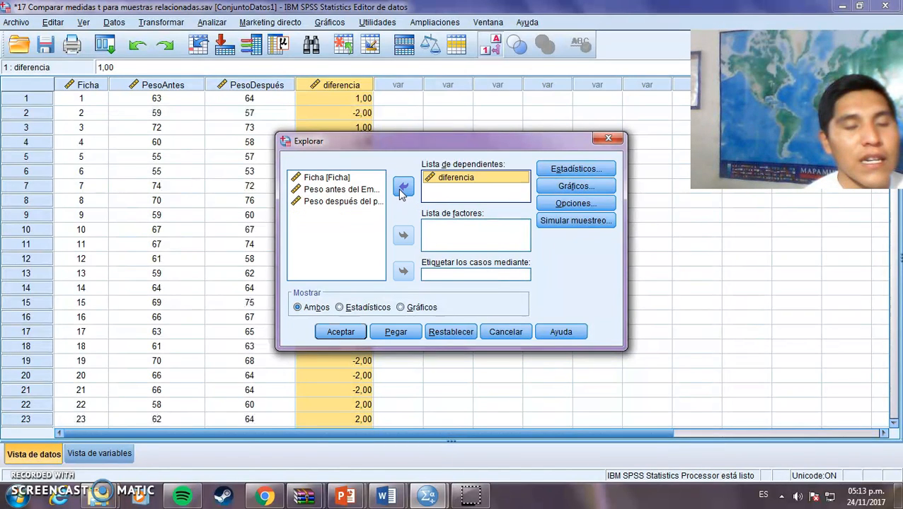
click(574, 186)
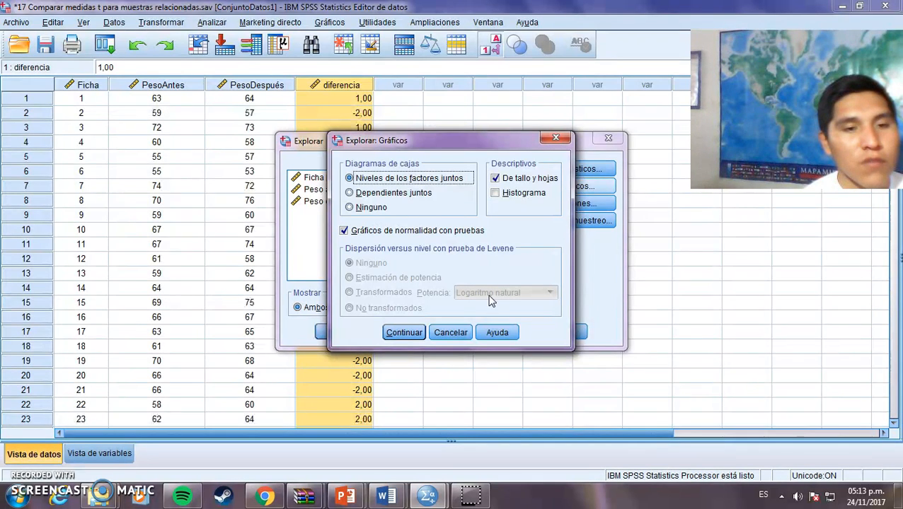
click(403, 333)
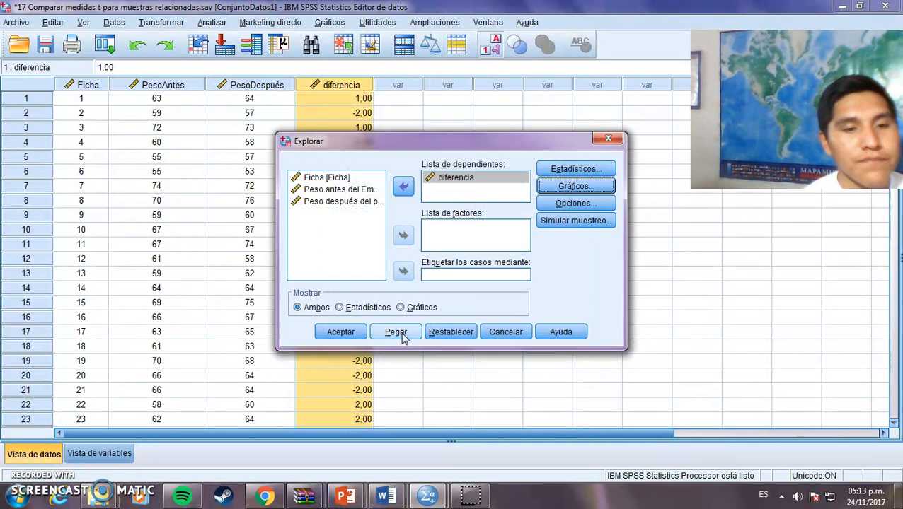
click(334, 331)
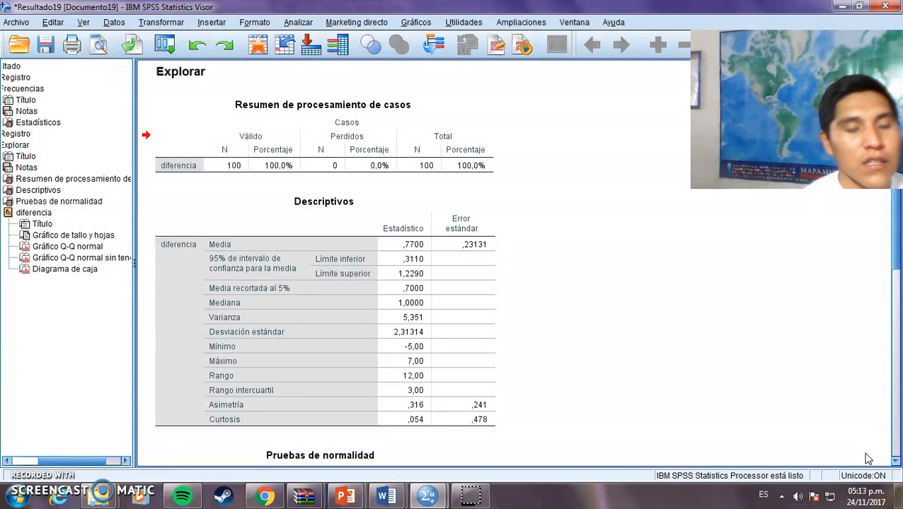
- Delete case 11, the outlier marked in the diferencia box plot, from the dataset
click(892, 363)
drag(899, 322, 900, 400)
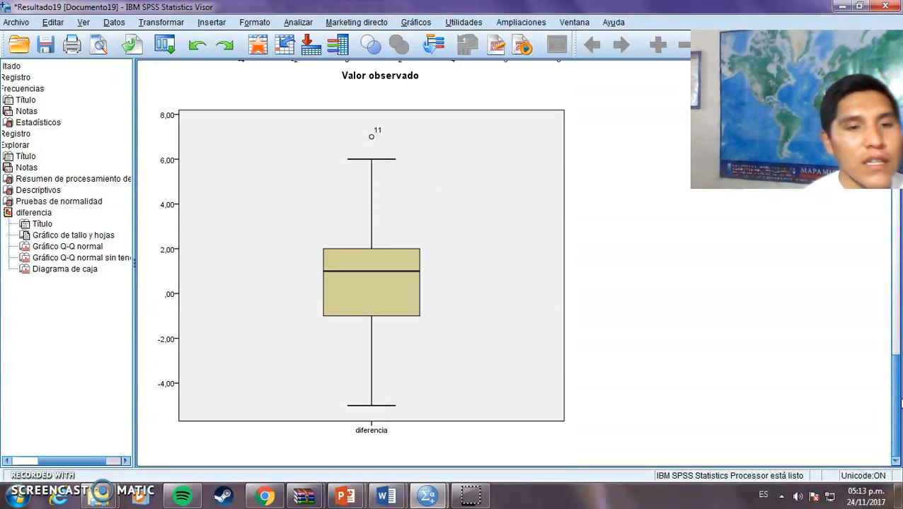
click(464, 166)
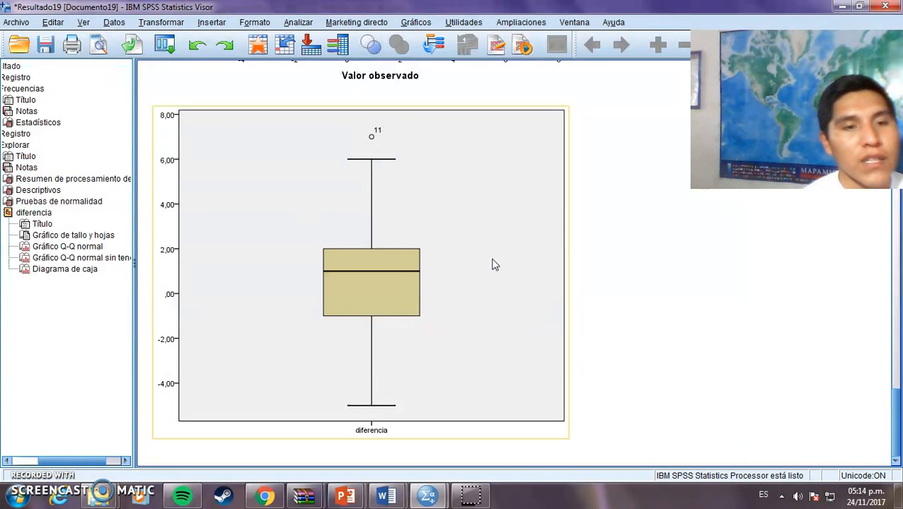
click(428, 495)
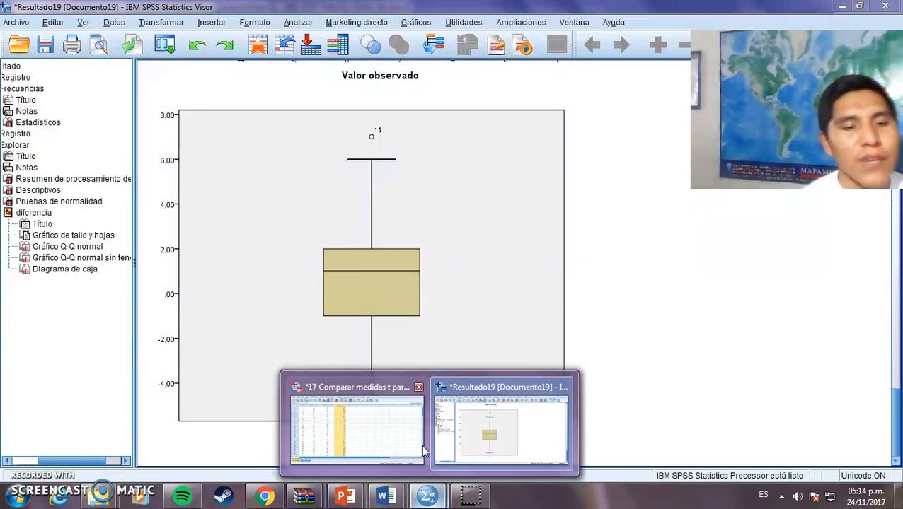
click(401, 421)
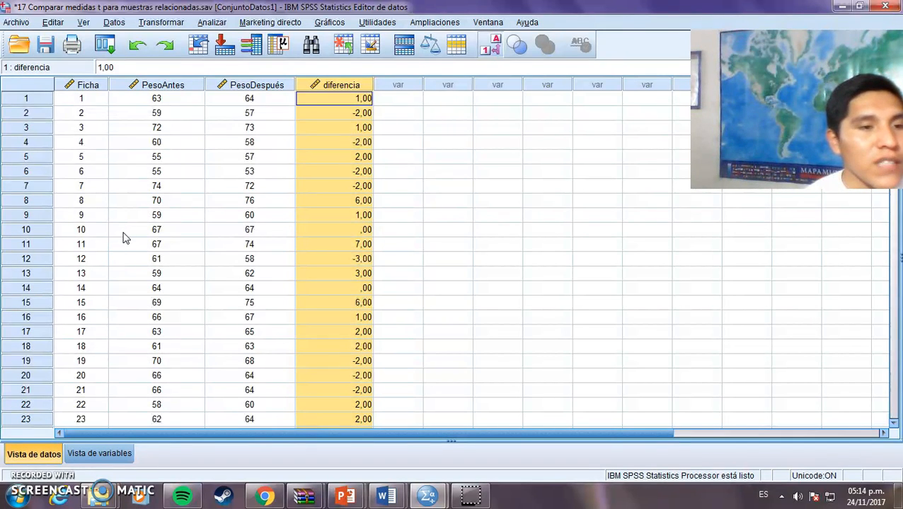
click(45, 244)
right_click(42, 246)
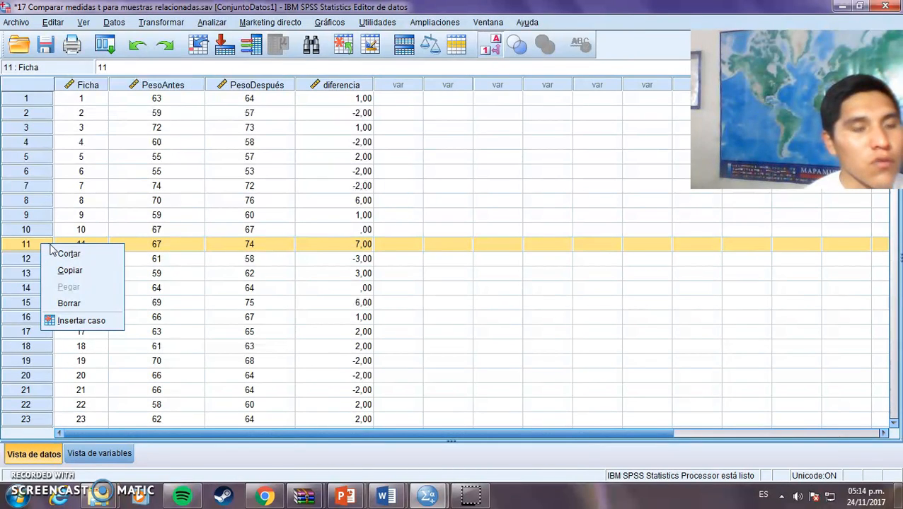
click(70, 302)
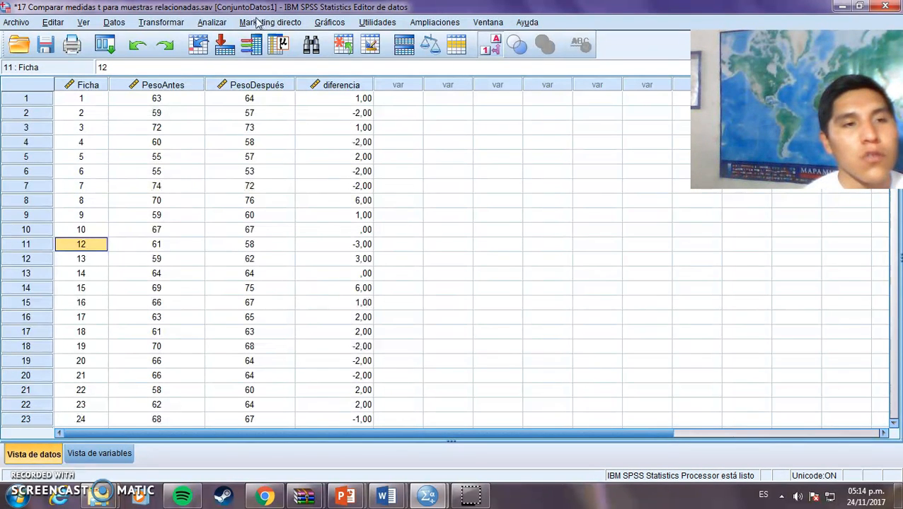
- Rerun Frequencies with the same settings for PesoAntes, PesoDespués and diferencia, and view the new statistics table
click(212, 23)
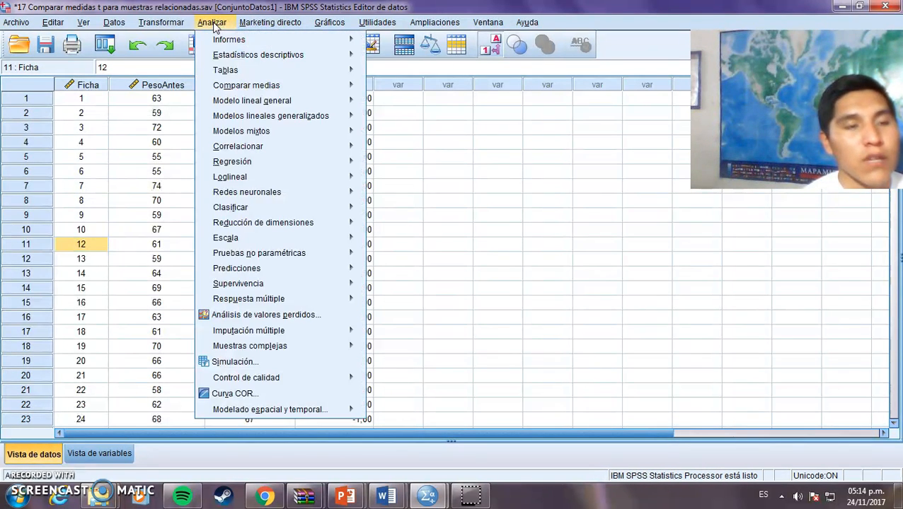
mouse_move(304, 56)
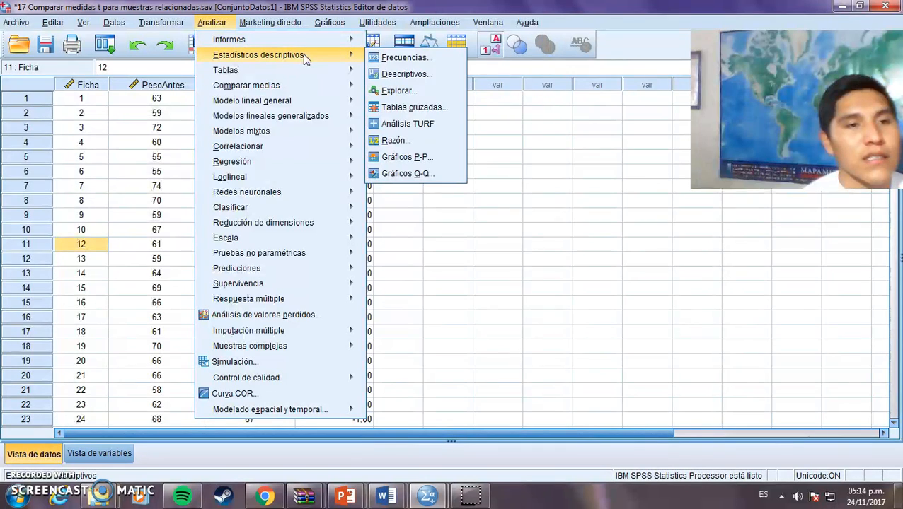
click(387, 59)
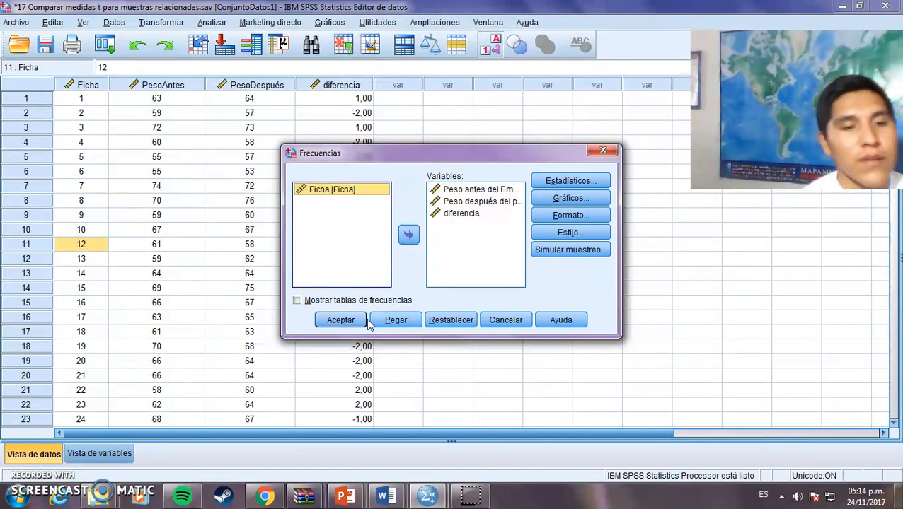
click(339, 320)
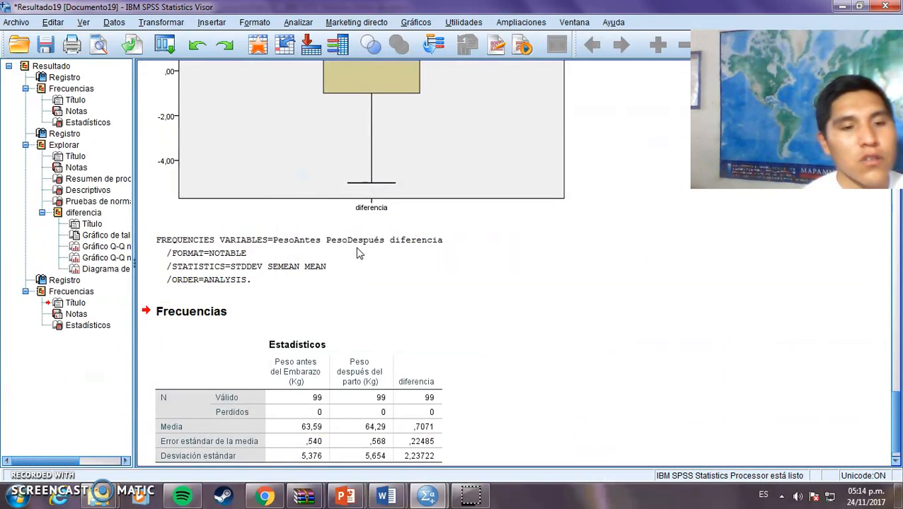
drag(900, 385, 875, 431)
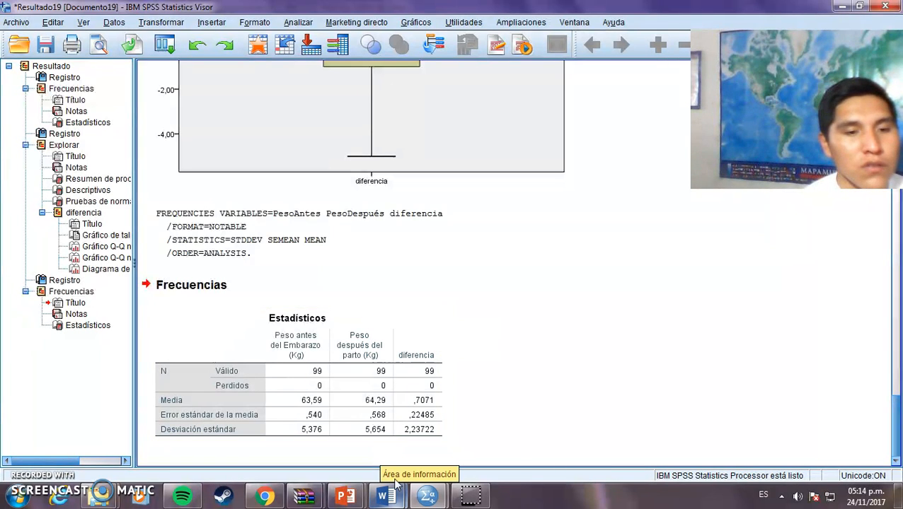
- Switch to the edited exercise document in Word and review the measures comparison table and the statistical significance steps
mouse_move(387, 499)
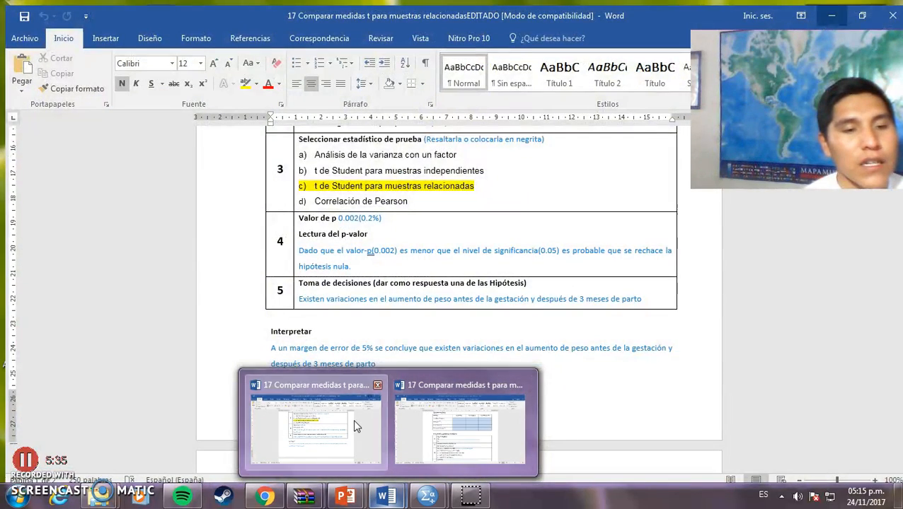
click(353, 418)
drag(893, 263, 896, 200)
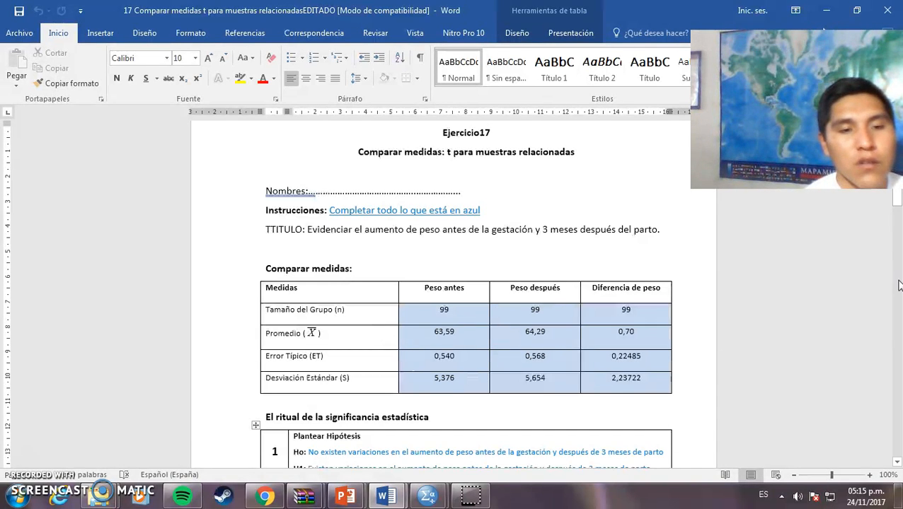
scroll(899, 285, down, 5)
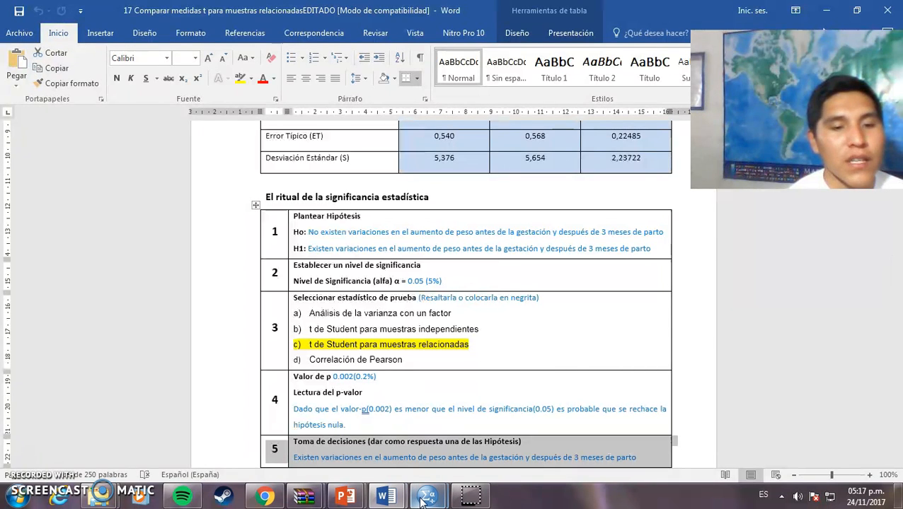
- In the SPSS data editor, run a paired-samples T test on Peso antes and Peso después, and check the two-tailed significance in the output
mouse_move(421, 499)
click(397, 429)
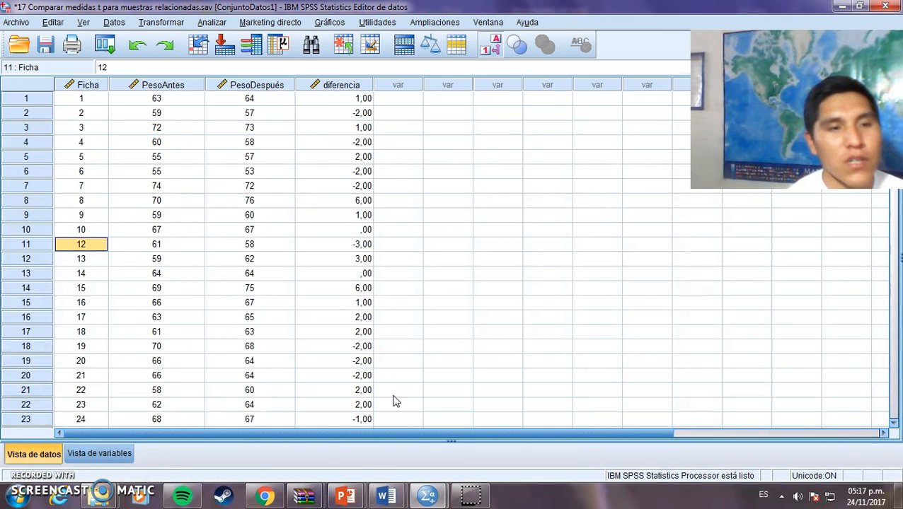
click(212, 22)
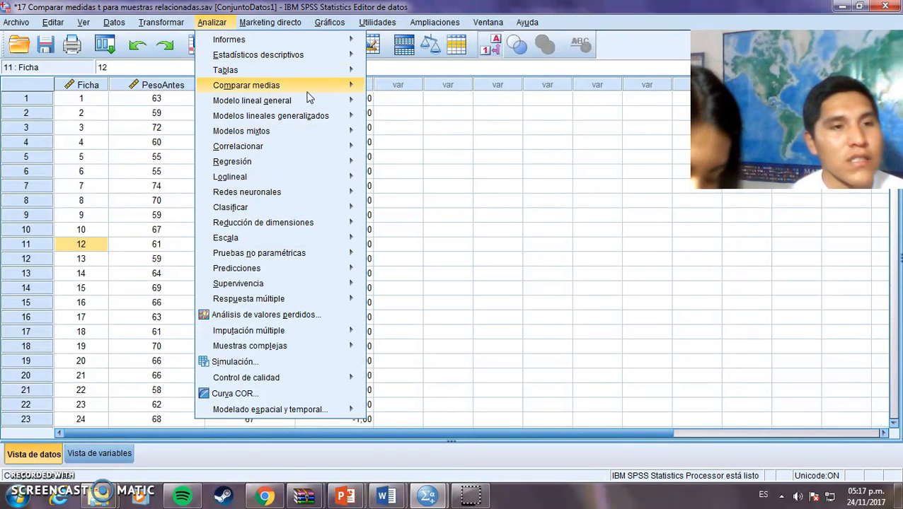
mouse_move(314, 85)
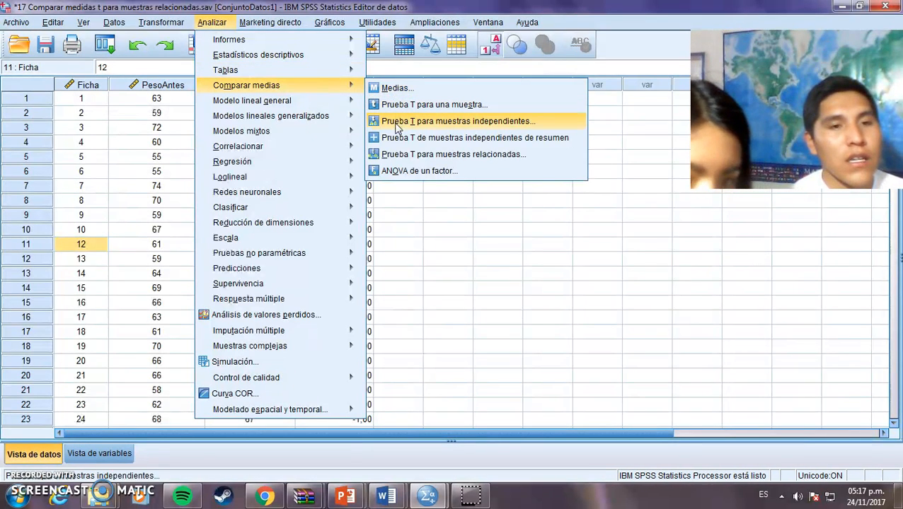
click(395, 156)
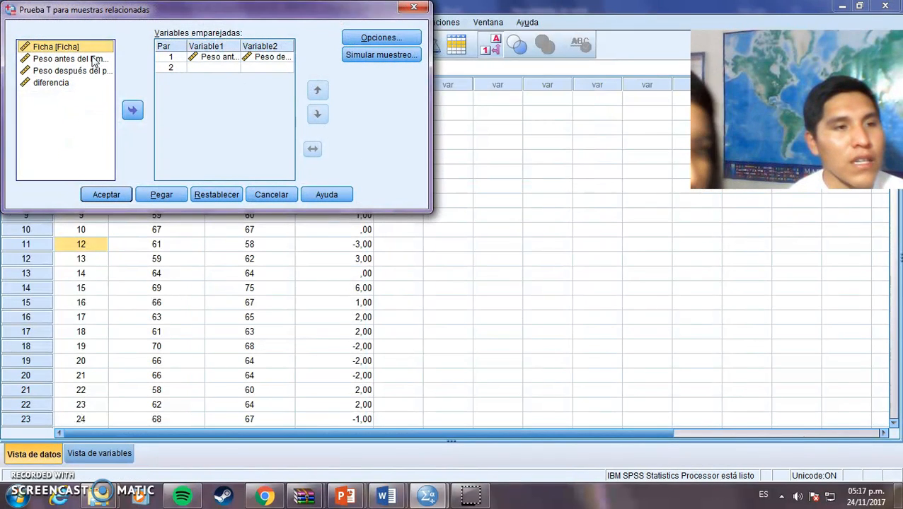
drag(94, 62, 71, 60)
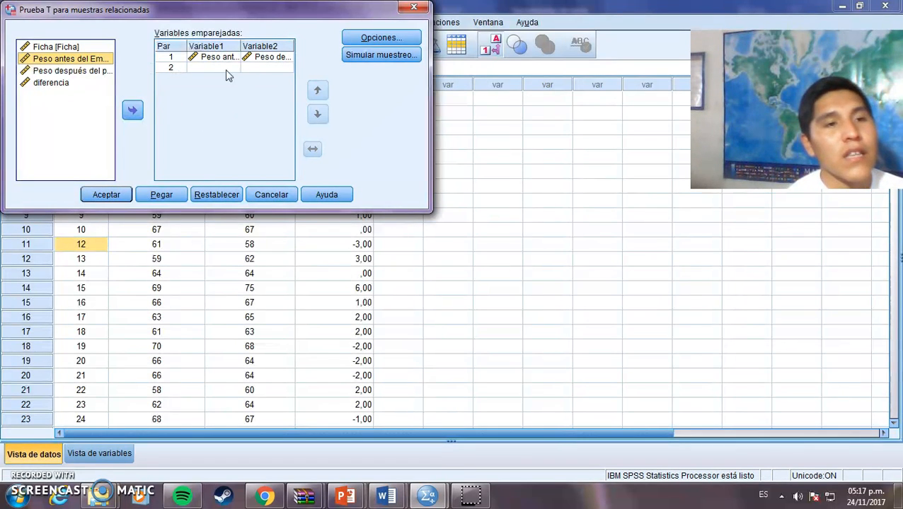
click(107, 196)
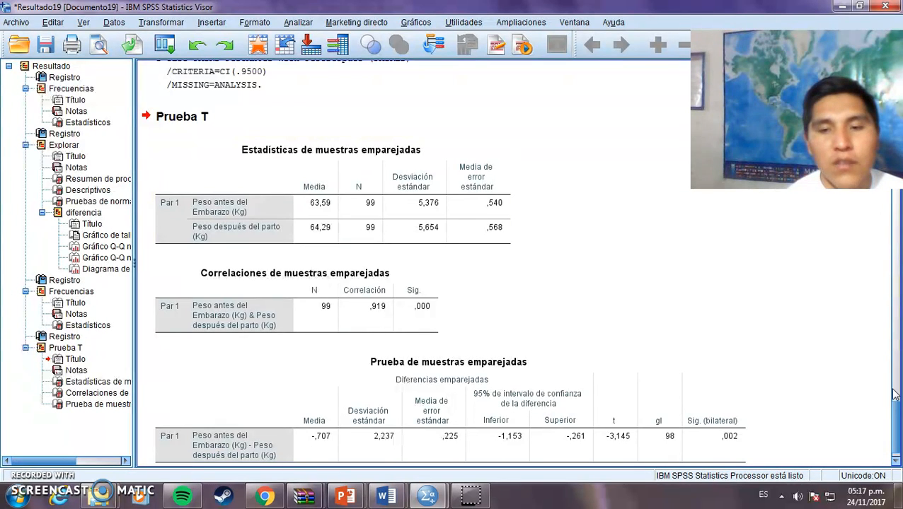
scroll(896, 421, down, 1)
click(714, 438)
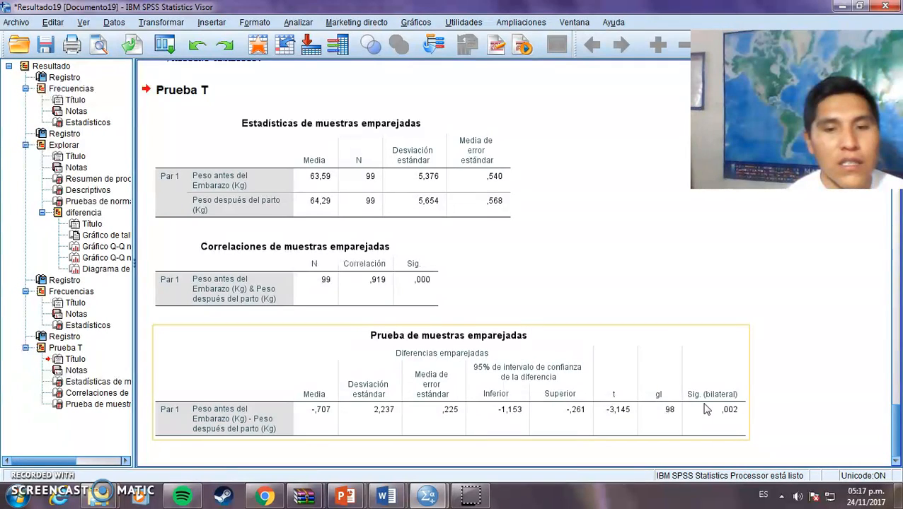
click(779, 422)
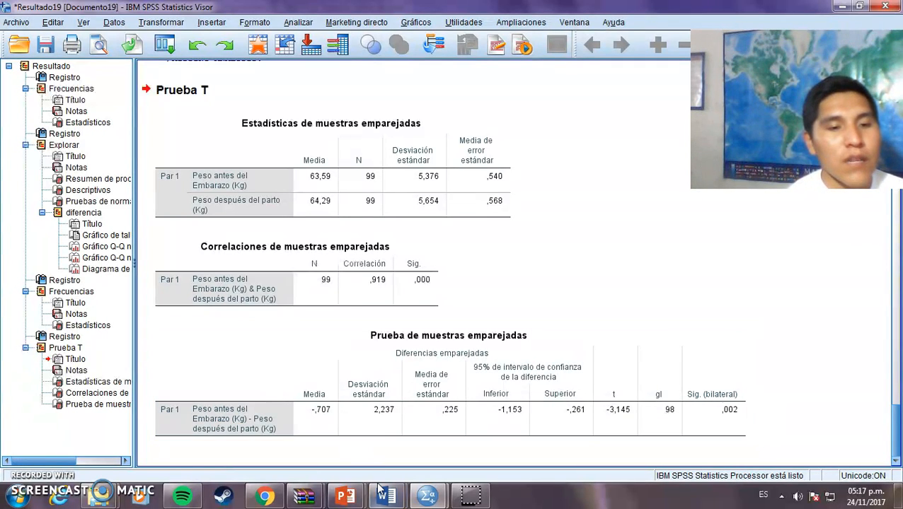
- Return to the edited Word exercise and review the p-value reading, the hypothesis decision and the final interpretation
mouse_move(383, 495)
mouse_move(437, 437)
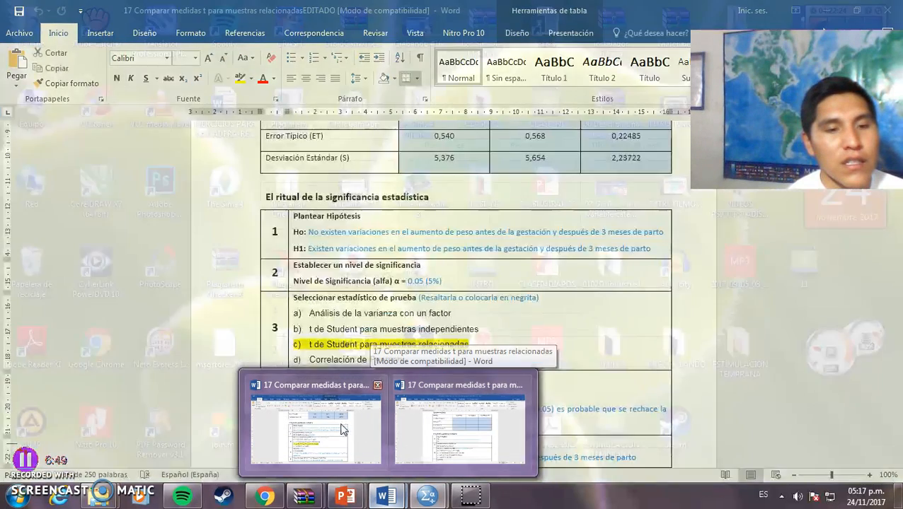
click(333, 428)
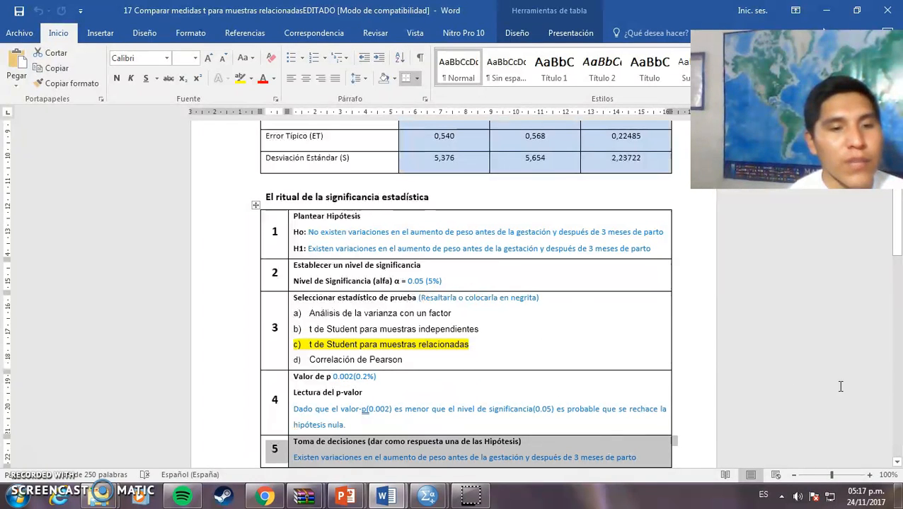
drag(896, 244, 899, 274)
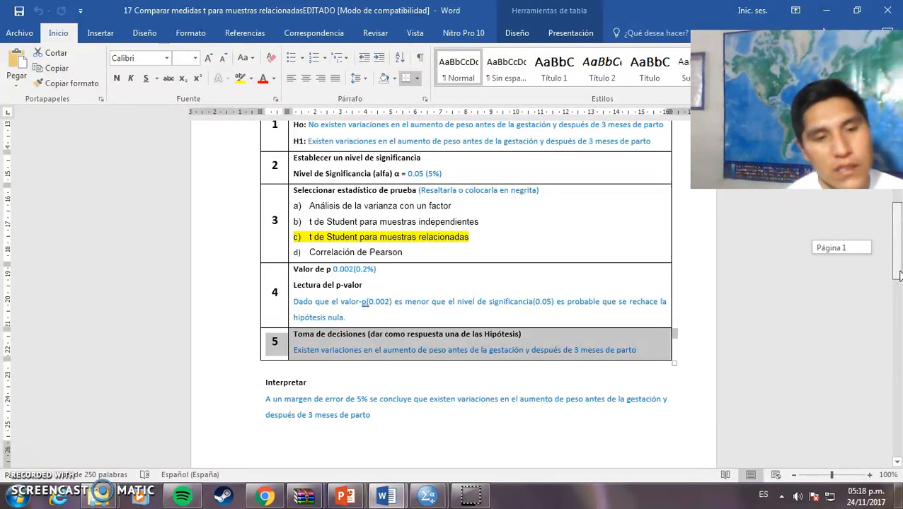
drag(899, 275, 899, 280)
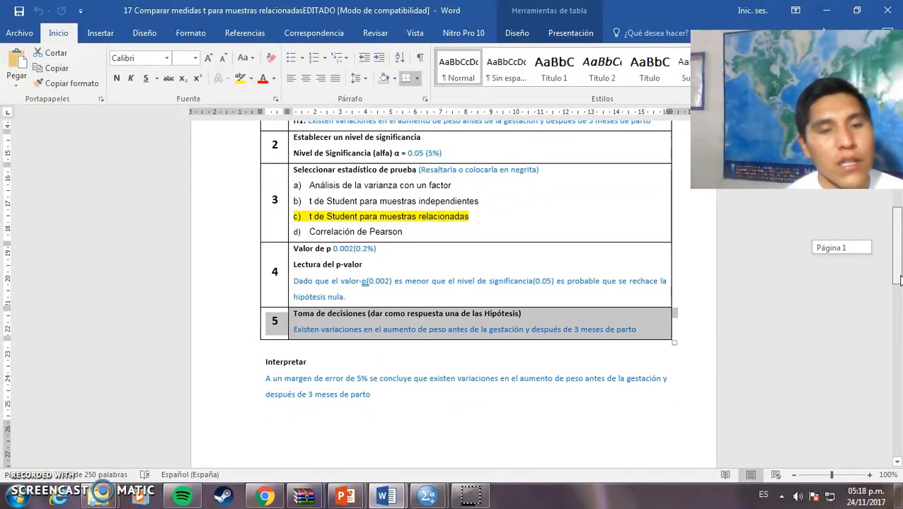
drag(899, 279, 899, 280)
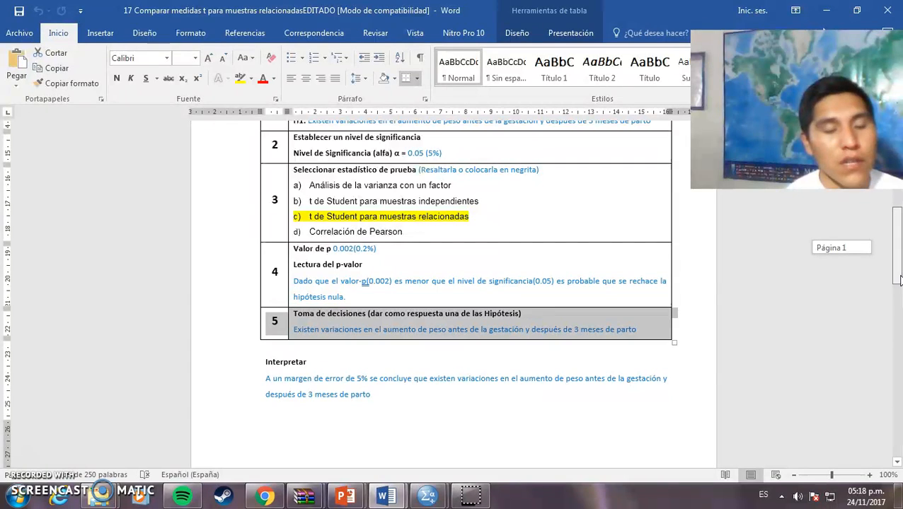
drag(900, 281, 900, 281)
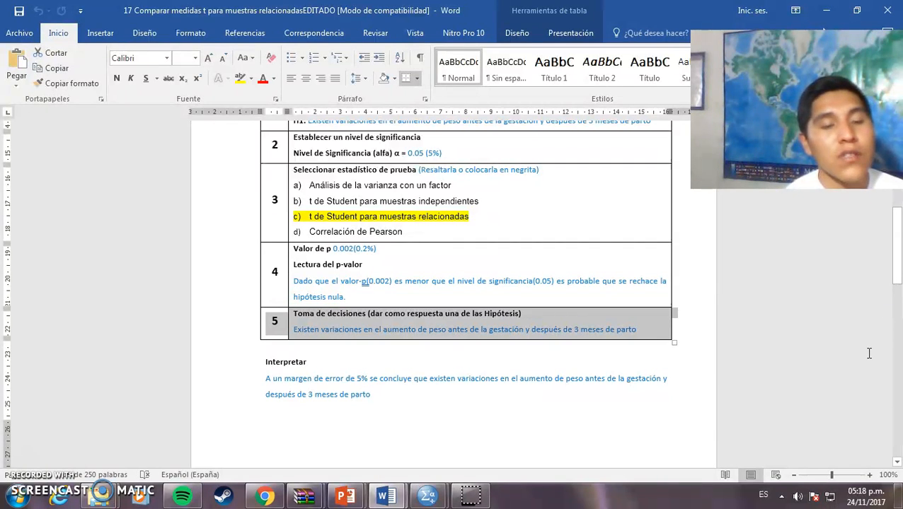